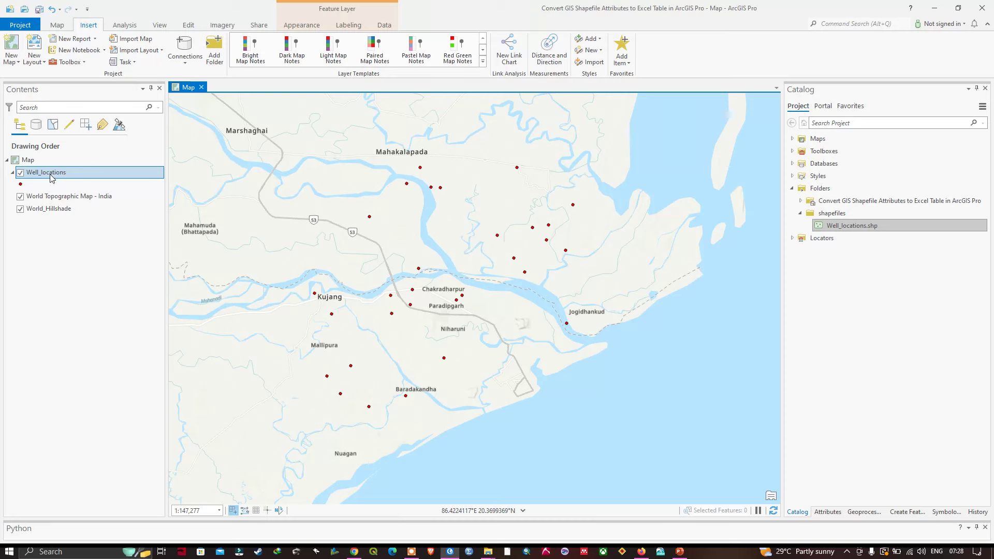
# - Open the Well_locations attribute table, check the first well's latitude and longitude, then close it
pyautogui.rightClick(52, 178)
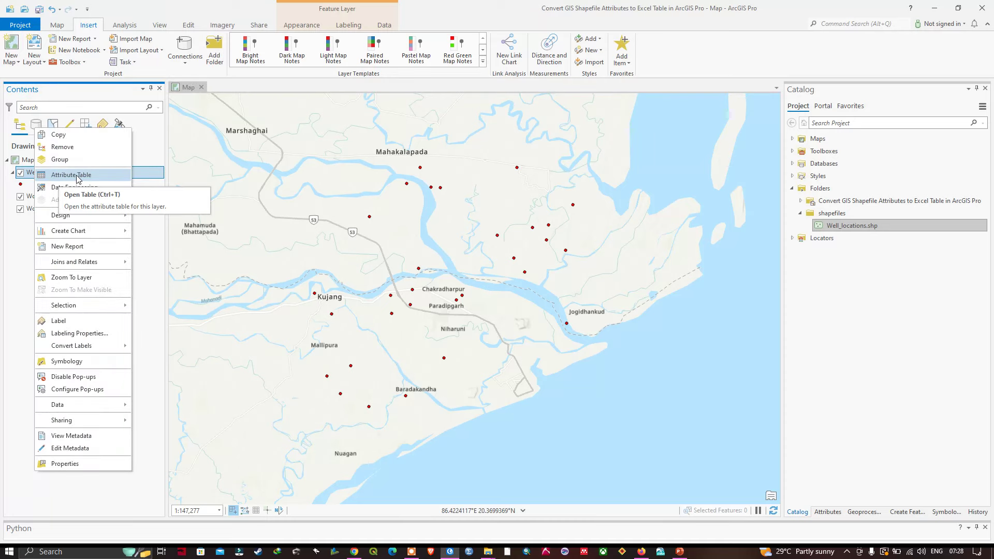
pyautogui.click(77, 176)
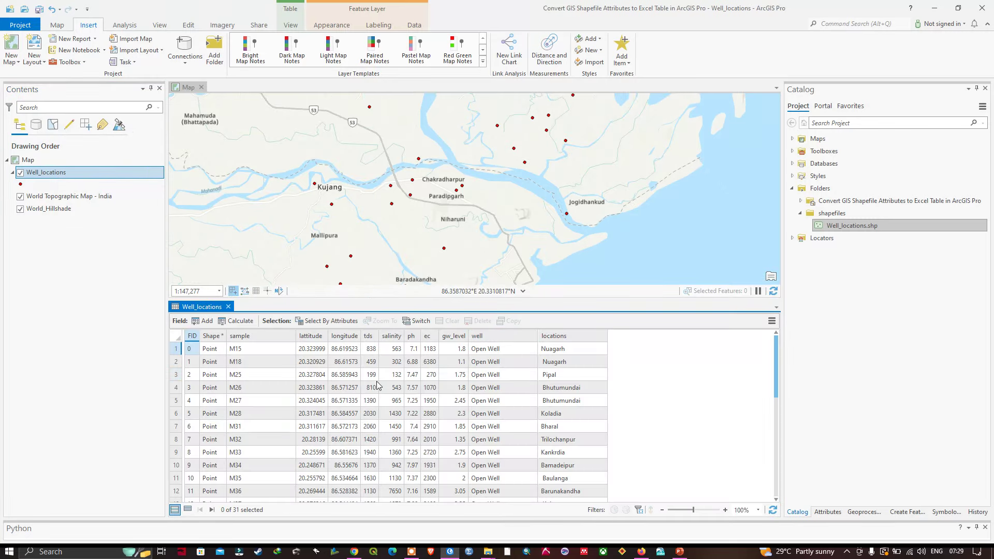
pyautogui.click(314, 353)
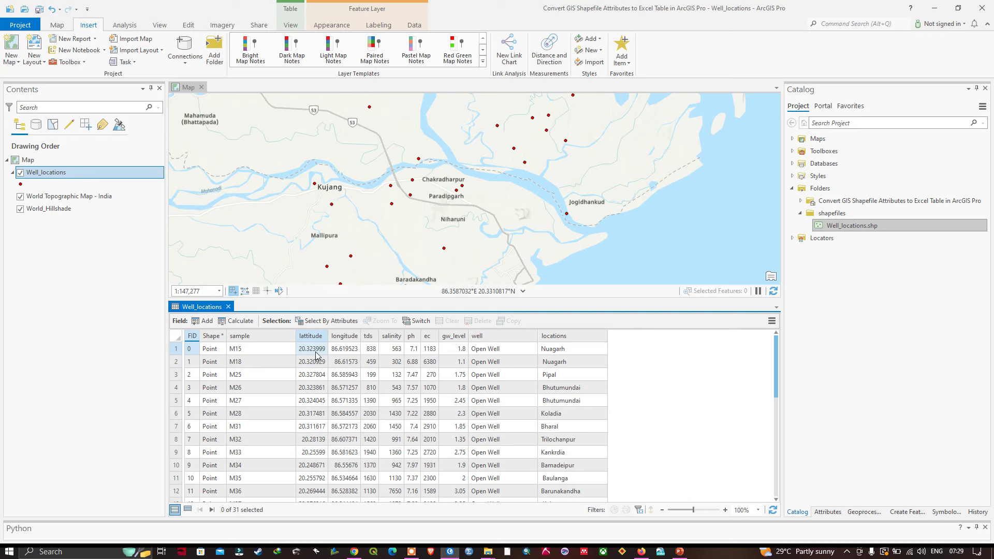
pyautogui.click(346, 347)
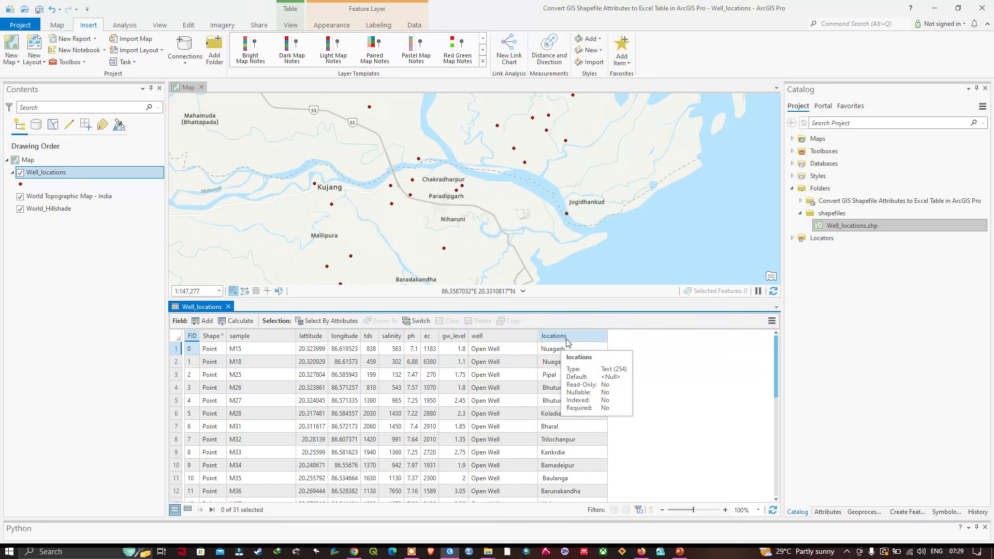
pyautogui.scroll(-2, 517, 380)
pyautogui.scroll(2, 515, 377)
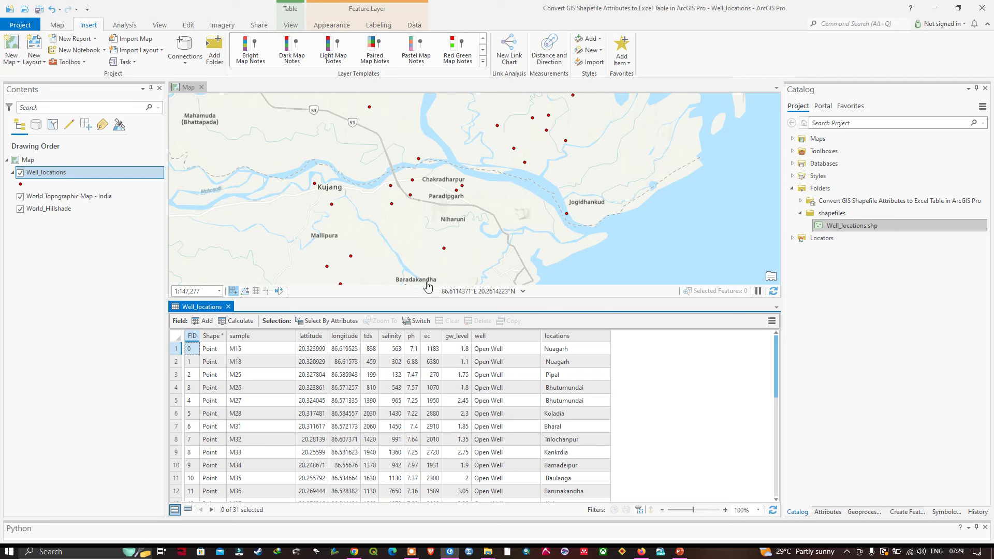
pyautogui.click(379, 298)
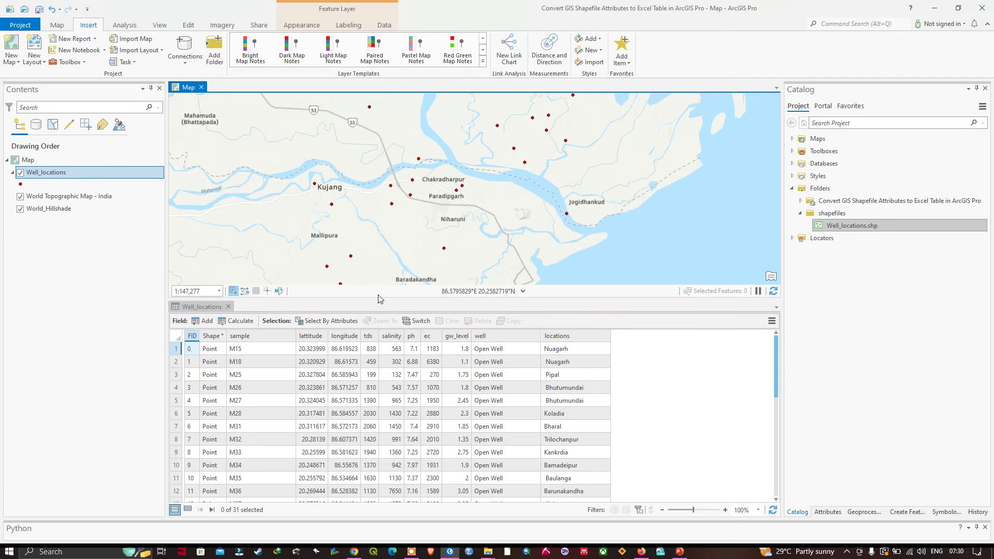
pyautogui.click(228, 307)
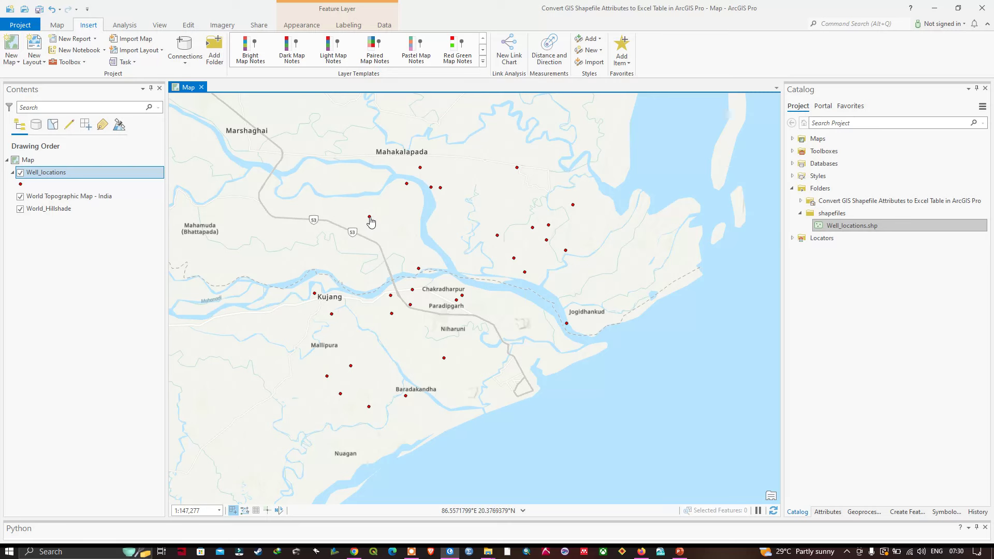
# - View a single well point's attribute pop-up, then briefly reopen and close the attribute table
pyautogui.click(370, 218)
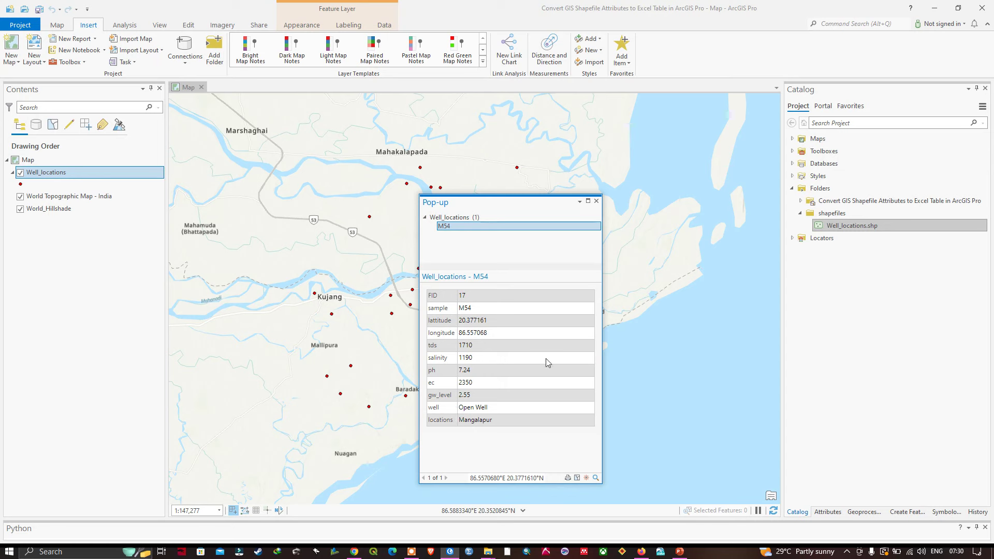
pyautogui.click(596, 202)
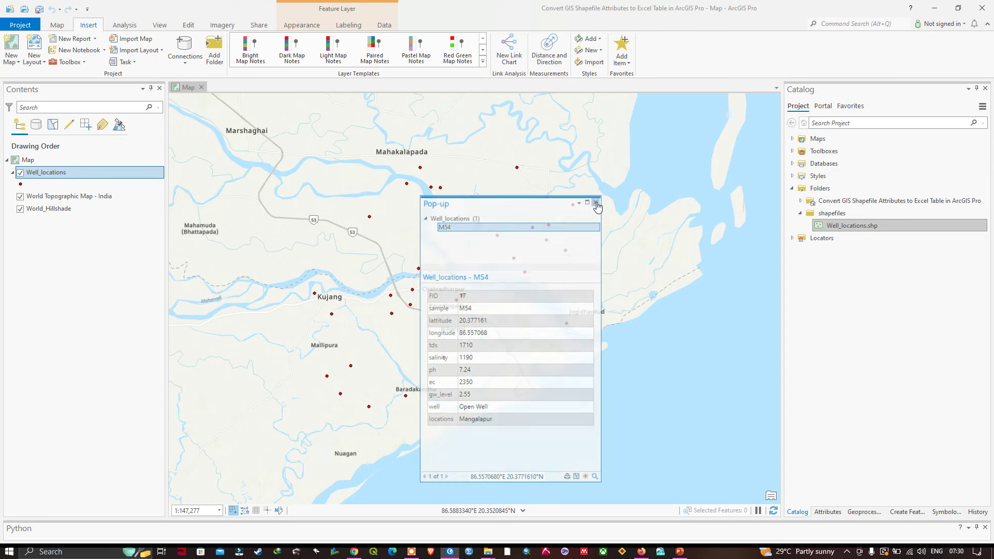
pyautogui.rightClick(65, 178)
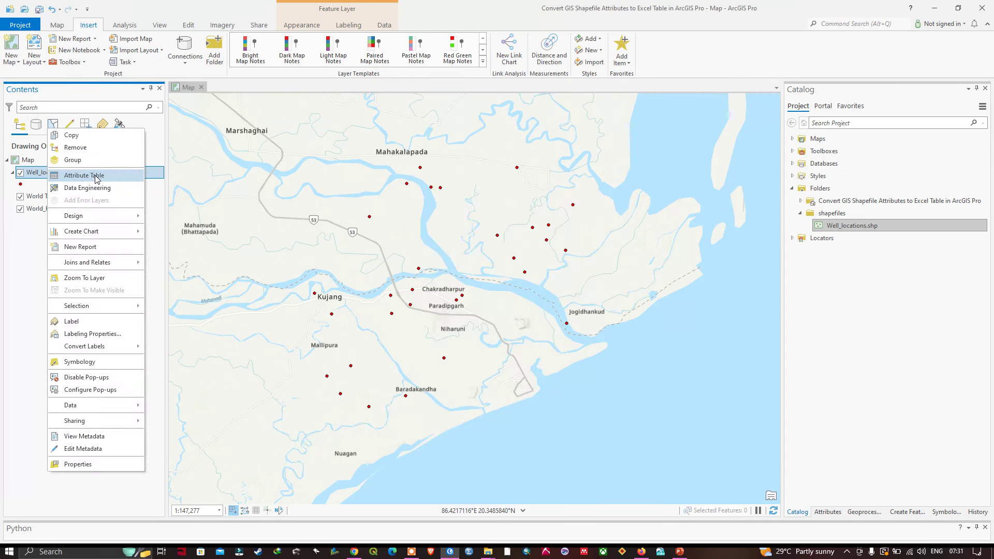
pyautogui.click(84, 175)
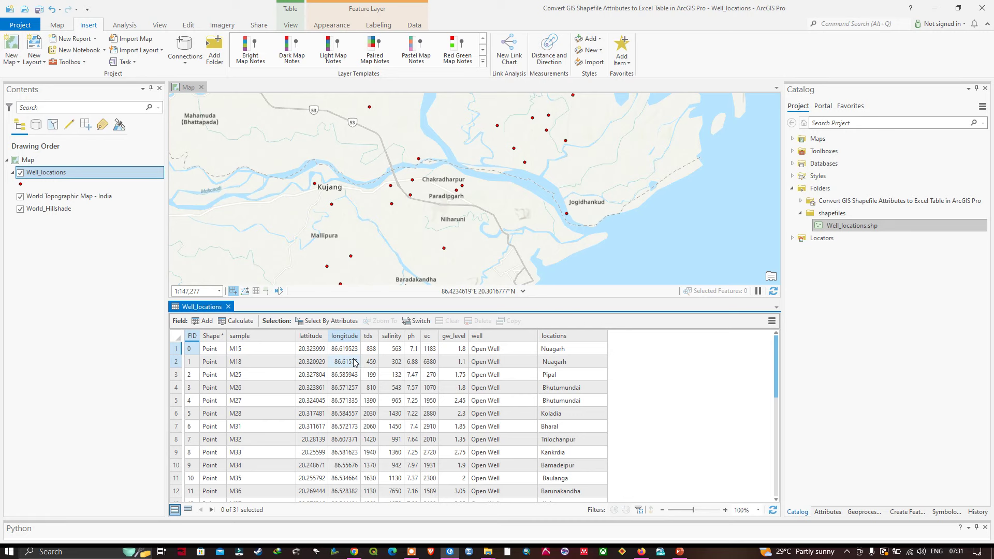
pyautogui.click(228, 306)
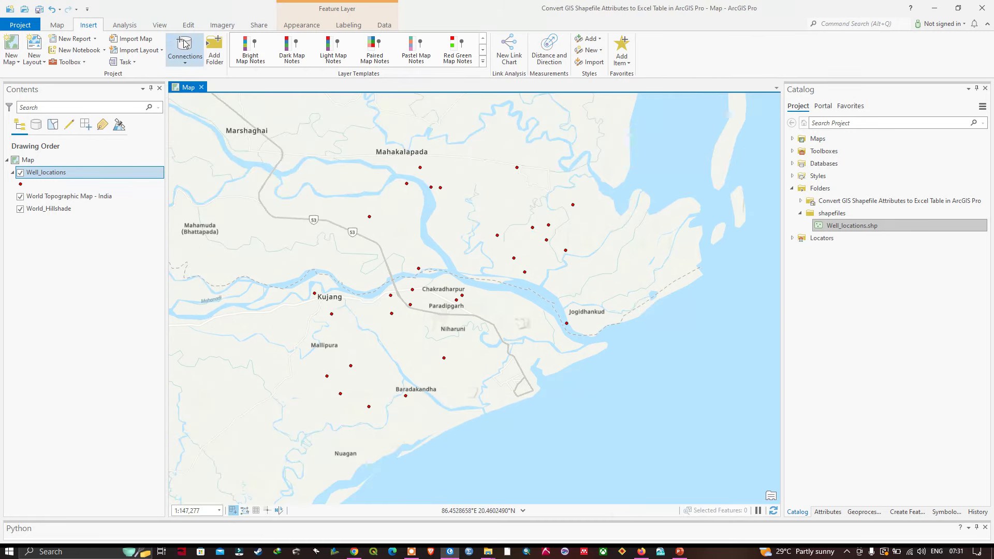
# - Show the Geoprocessing pane with the full toolbox list, widened for browsing
pyautogui.click(161, 27)
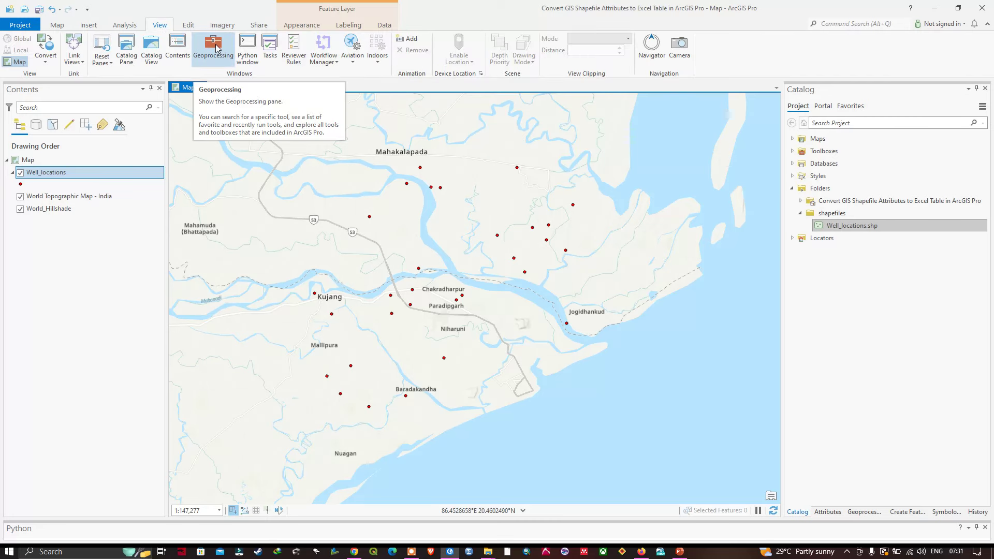
pyautogui.click(216, 49)
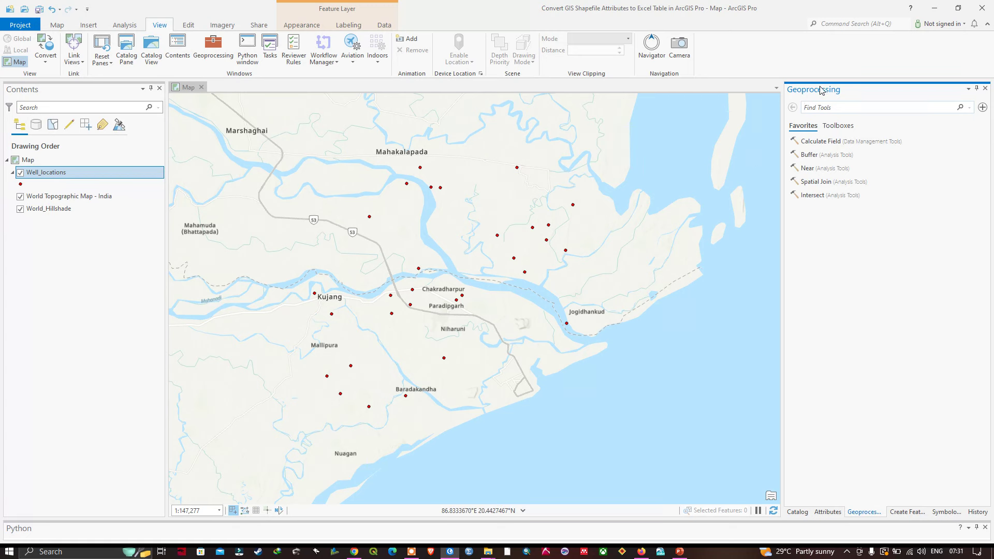
pyautogui.click(838, 127)
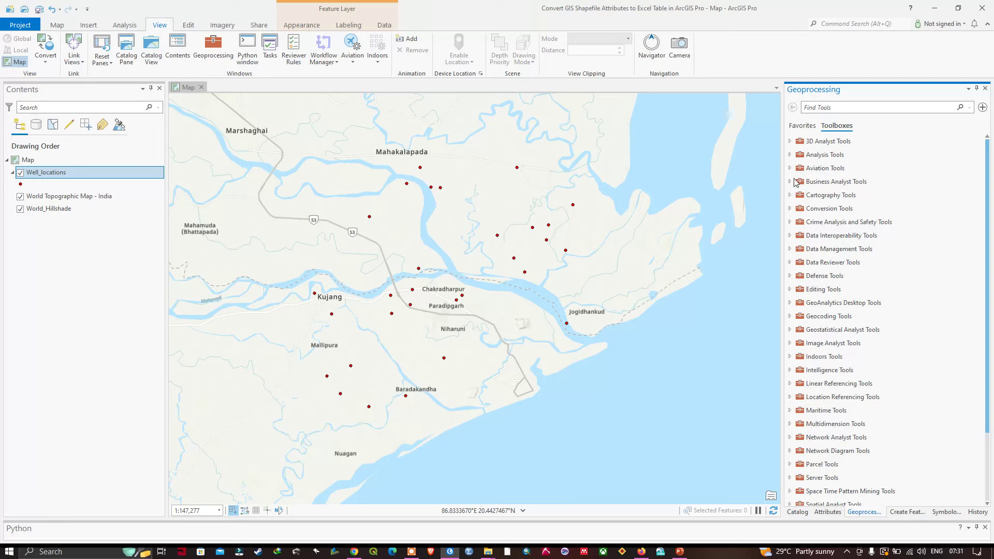
pyautogui.moveTo(784, 190); pyautogui.dragTo(762, 191)
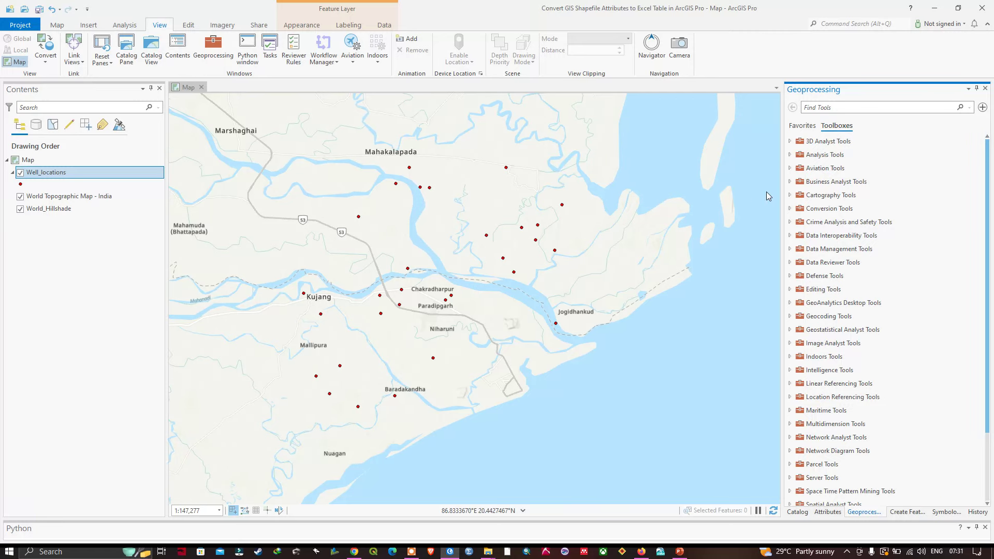
# - Expand Conversion Tools > Excel and launch the Table To Excel tool
pyautogui.click(805, 209)
pyautogui.click(769, 209)
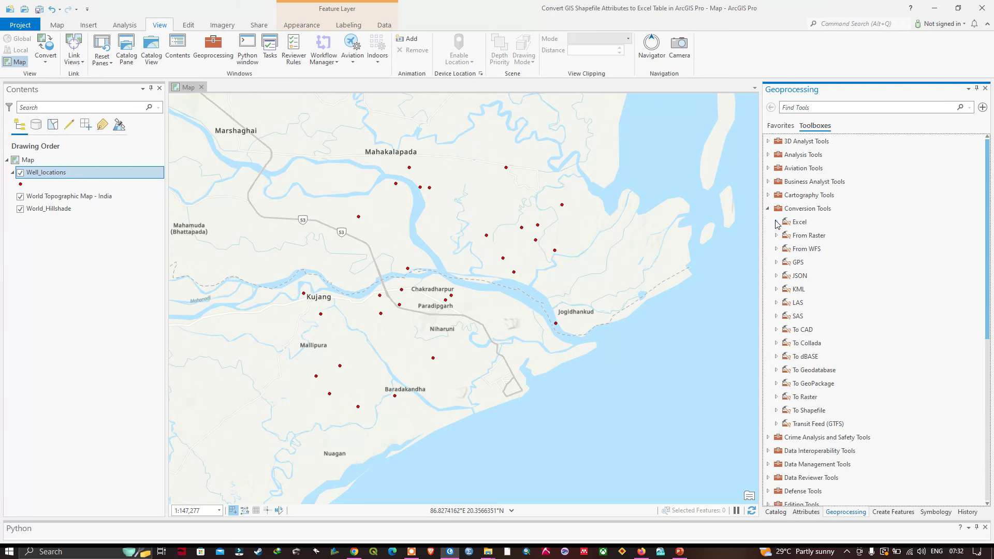
pyautogui.click(777, 223)
pyautogui.click(819, 250)
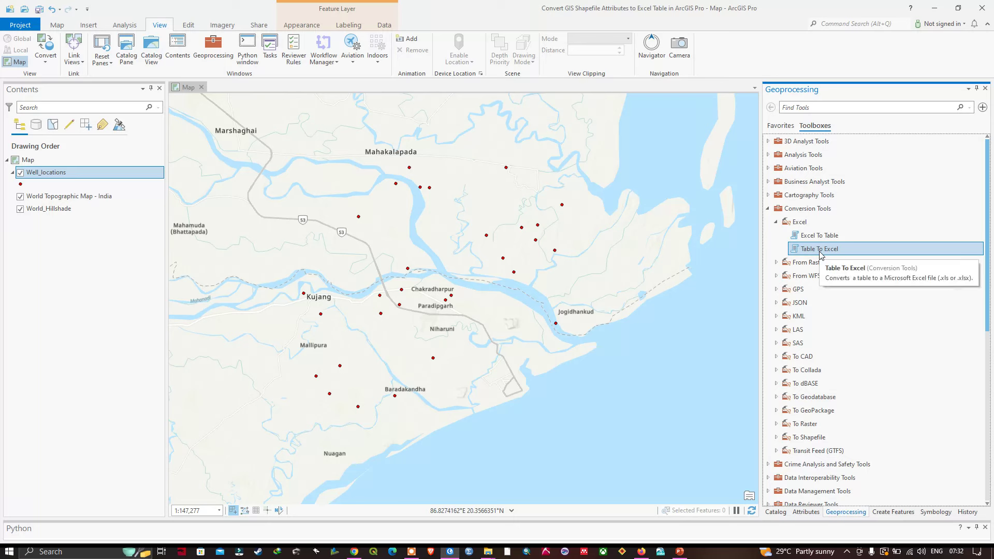
pyautogui.click(825, 252)
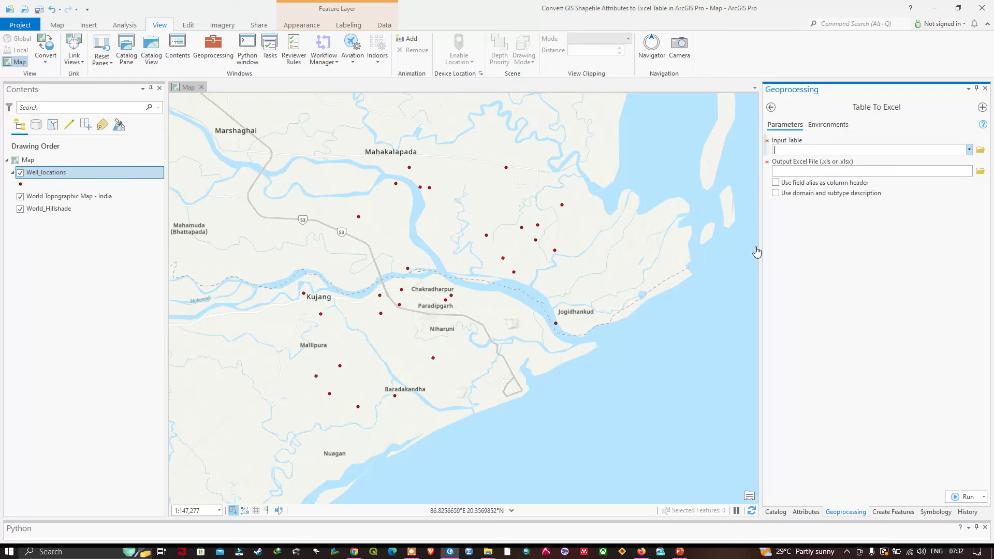
# - Widen the tool pane and pick Well_locations from the Input Table list
pyautogui.moveTo(761, 247); pyautogui.dragTo(745, 247)
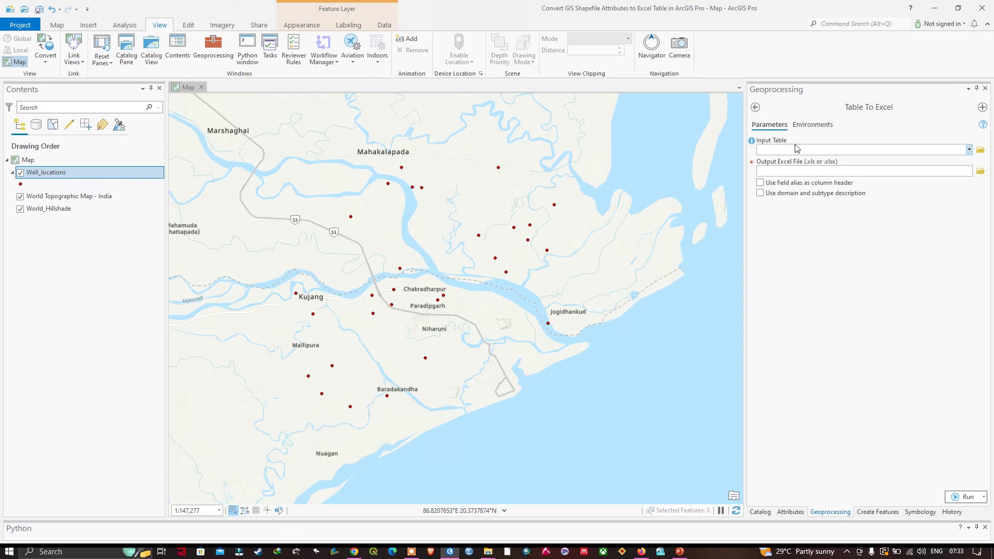
pyautogui.click(969, 151)
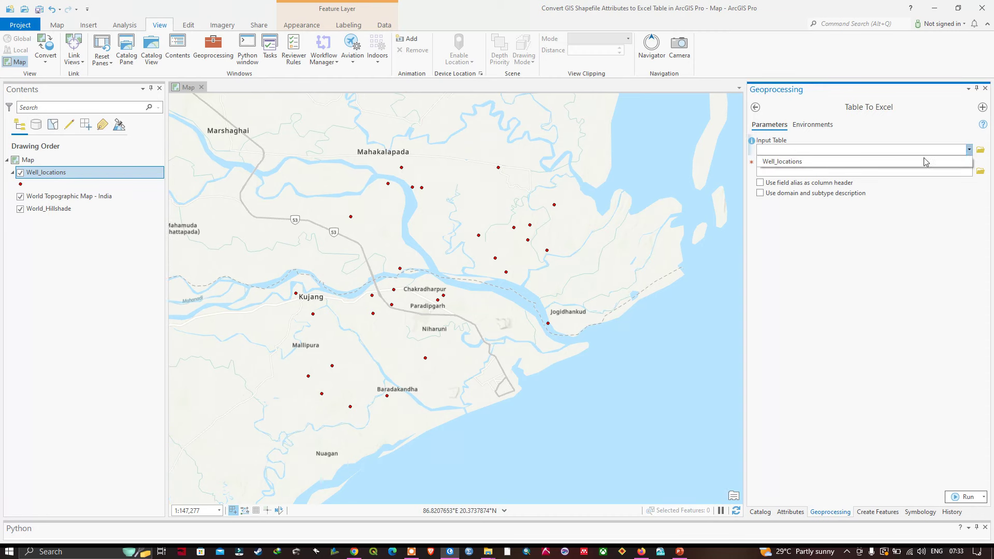
pyautogui.click(800, 164)
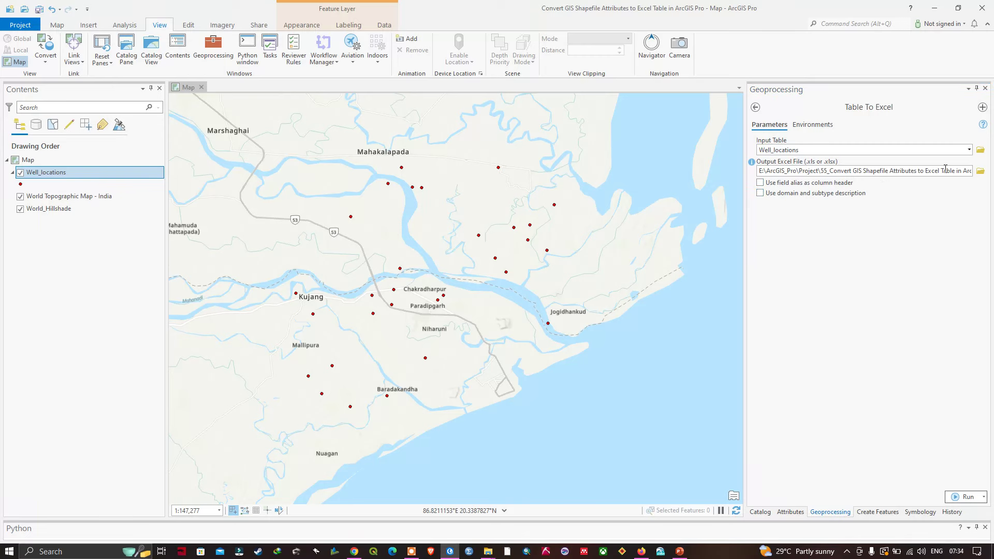
# - Save the output Excel file as Shapefile_To_Excel inside the project's Excel folder
pyautogui.click(980, 171)
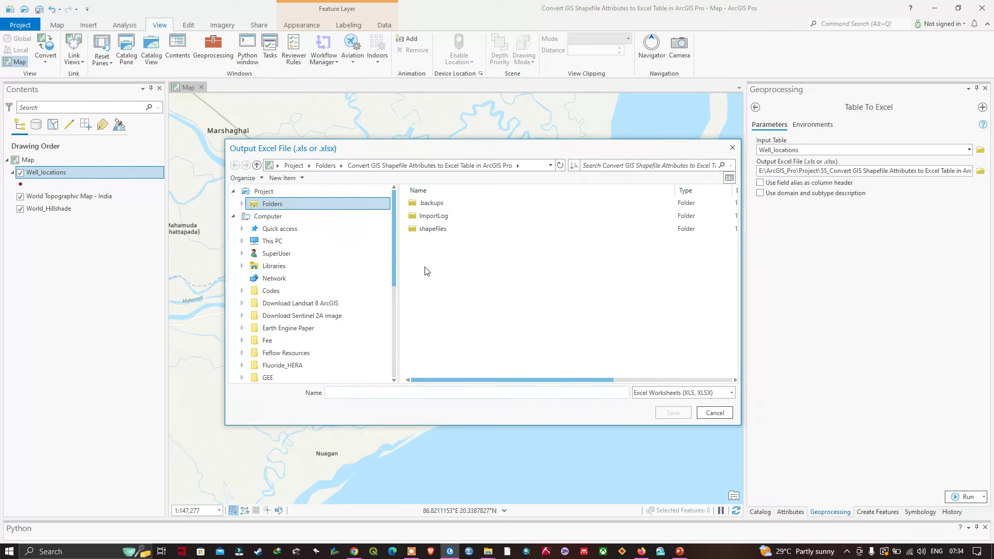
pyautogui.click(430, 218)
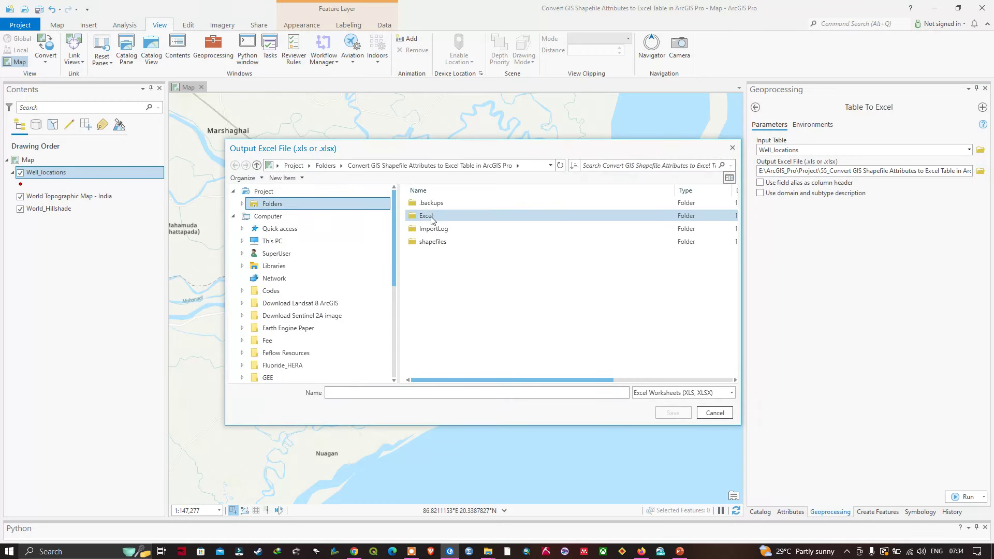
pyautogui.doubleClick(431, 217)
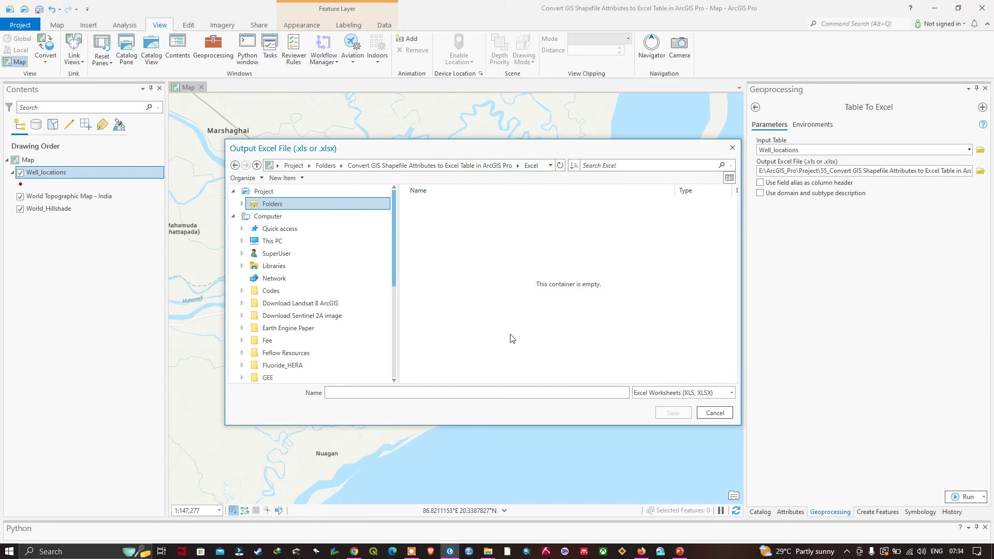
pyautogui.click(376, 391)
pyautogui.click(404, 393)
pyautogui.write('Shapefile_To_Excel')
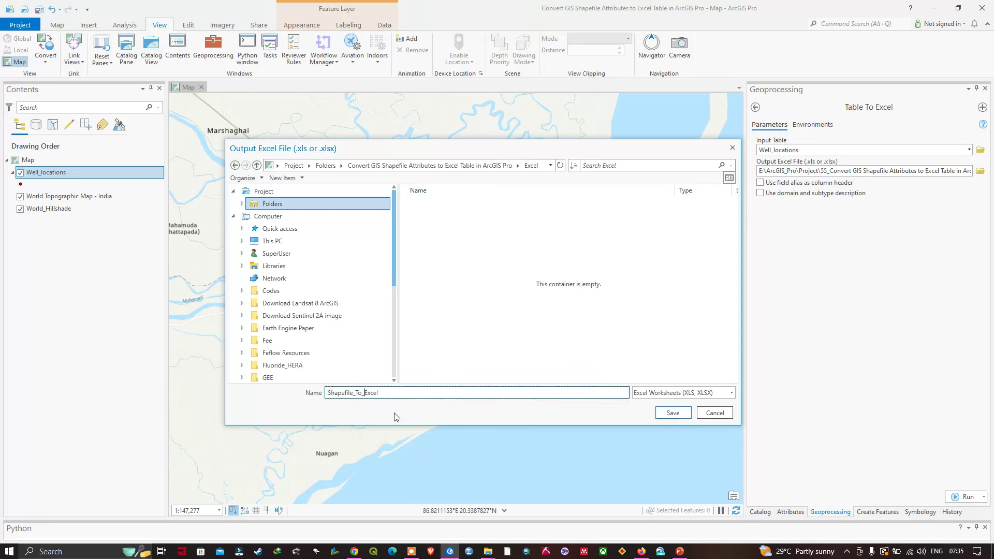
pyautogui.click(364, 393)
pyautogui.click(674, 413)
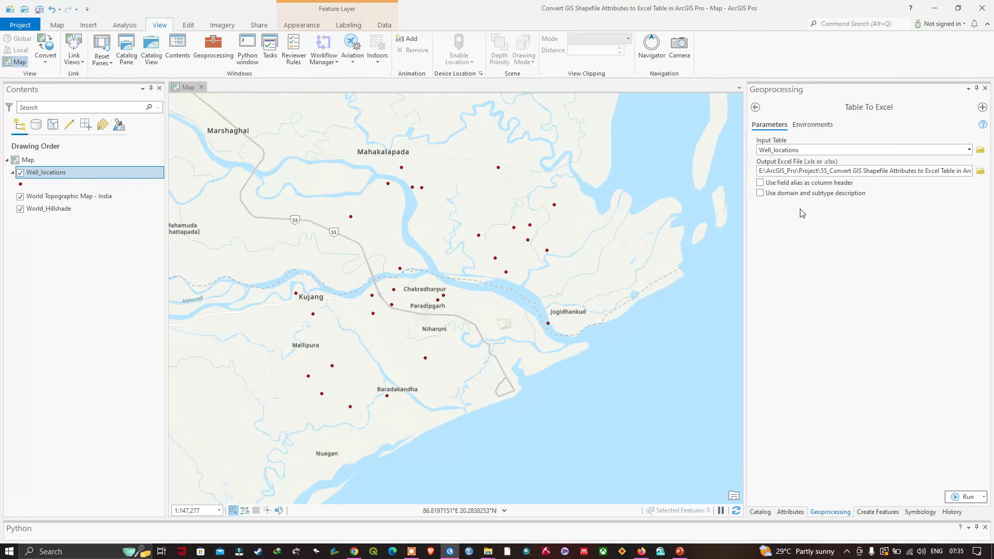
# - Run Table To Excel and wait until it completes, producing Shapefile_To_Excel.xls
pyautogui.click(966, 498)
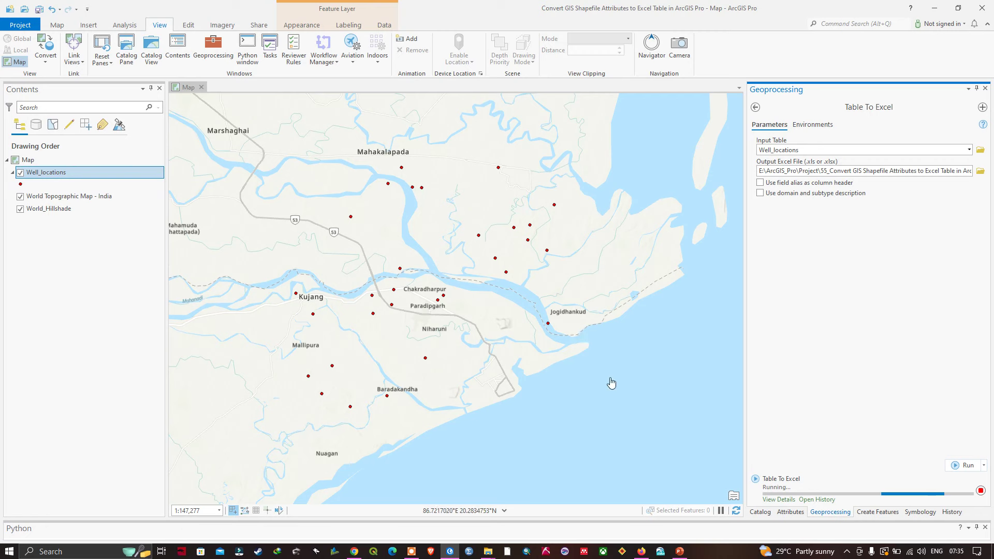
pyautogui.moveTo(760, 484)
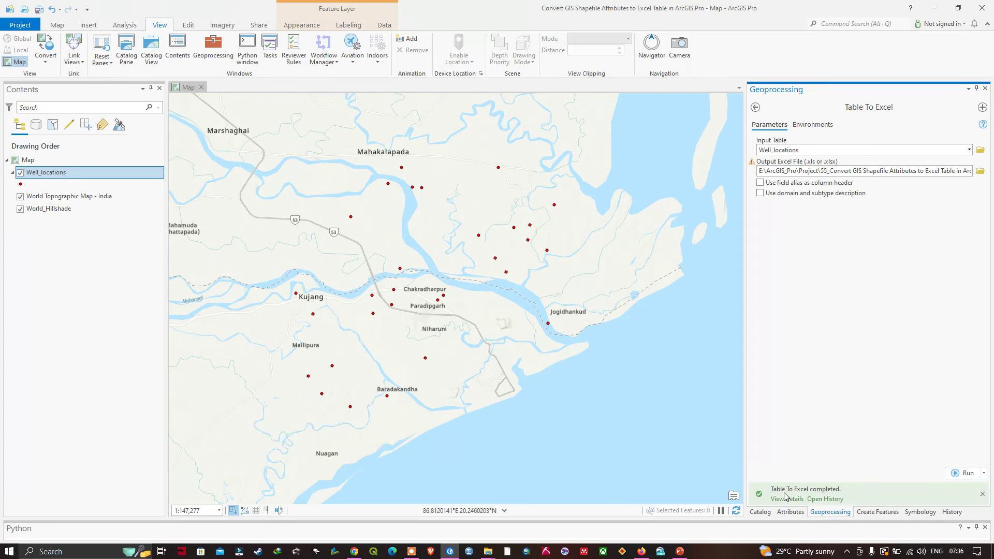
pyautogui.moveTo(841, 498)
# - Enter the Excel folder in File Explorer and open Shapefile_To_Excel in Excel
pyautogui.scroll(2, 434, 315)
pyautogui.moveTo(746, 344); pyautogui.dragTo(772, 344)
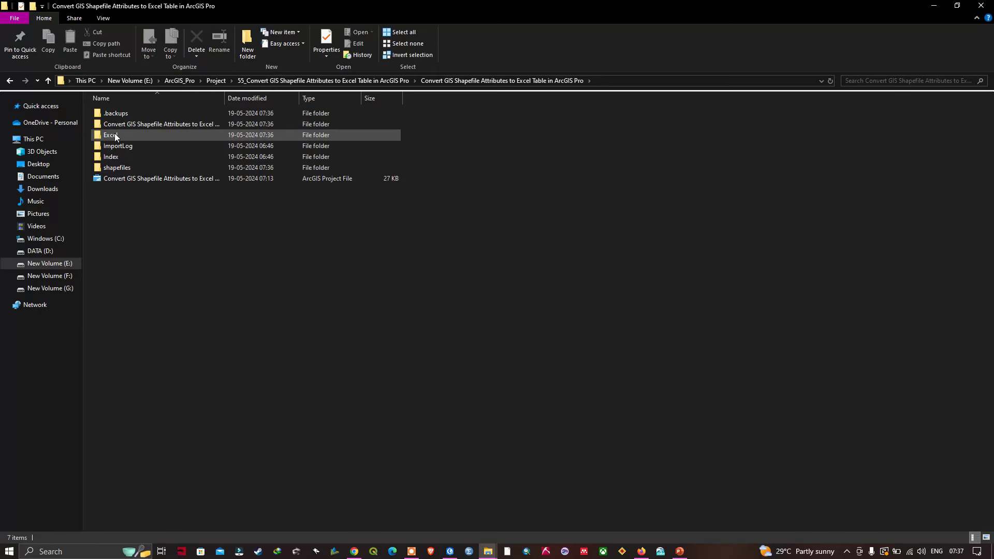
pyautogui.moveTo(115, 135)
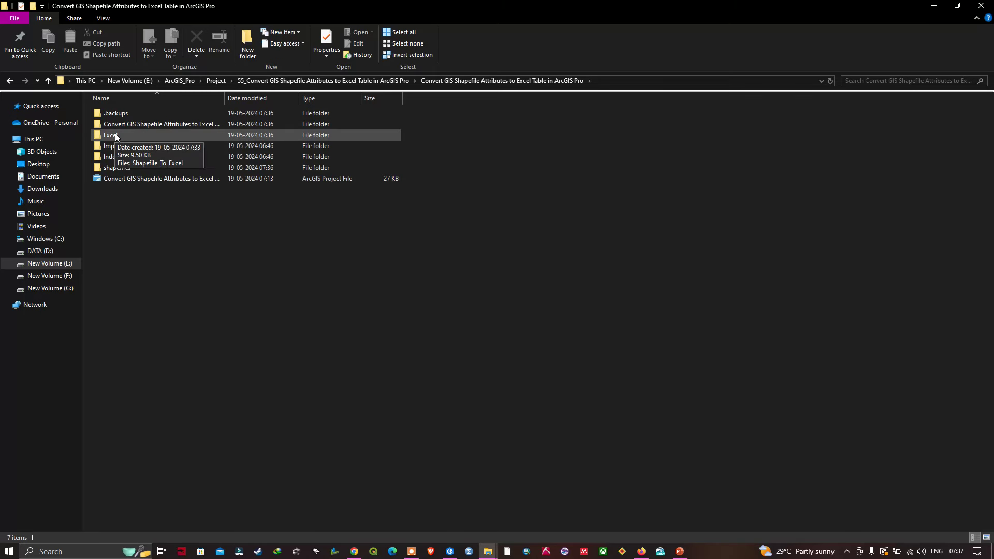
pyautogui.doubleClick(115, 134)
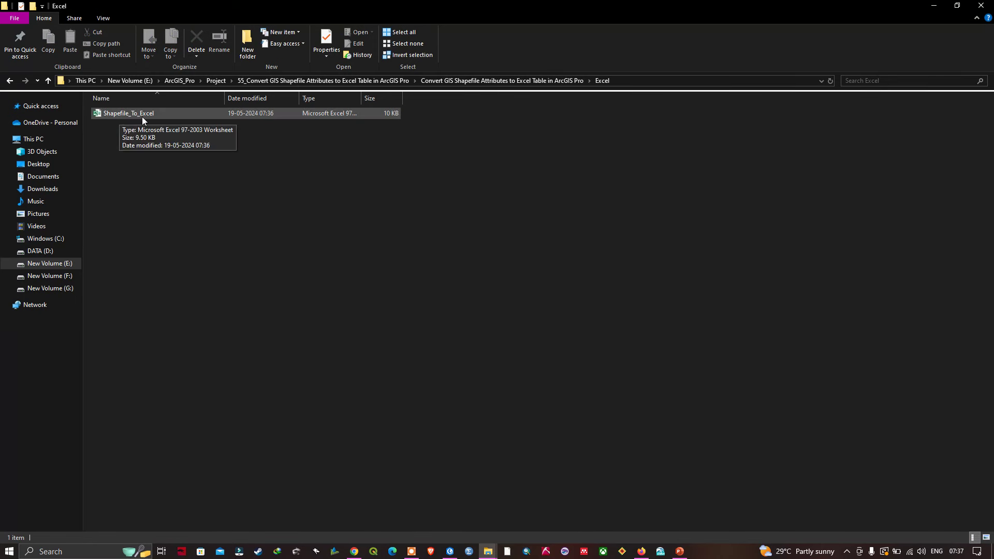
pyautogui.doubleClick(113, 113)
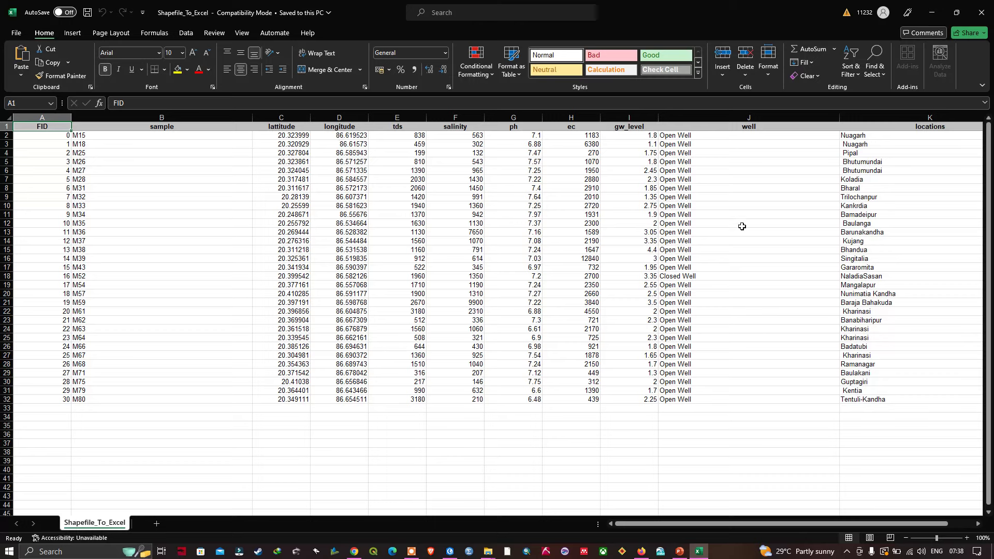
# - Scroll the Shapefile_To_Excel sheet sideways to review every column of the 31 well records
pyautogui.moveTo(876, 523); pyautogui.dragTo(837, 519)
pyautogui.moveTo(744, 522); pyautogui.dragTo(744, 522)
# - Switch between ArcGIS Pro and Excel, ending on the Well_locations attribute table for comparison
pyautogui.click(450, 550)
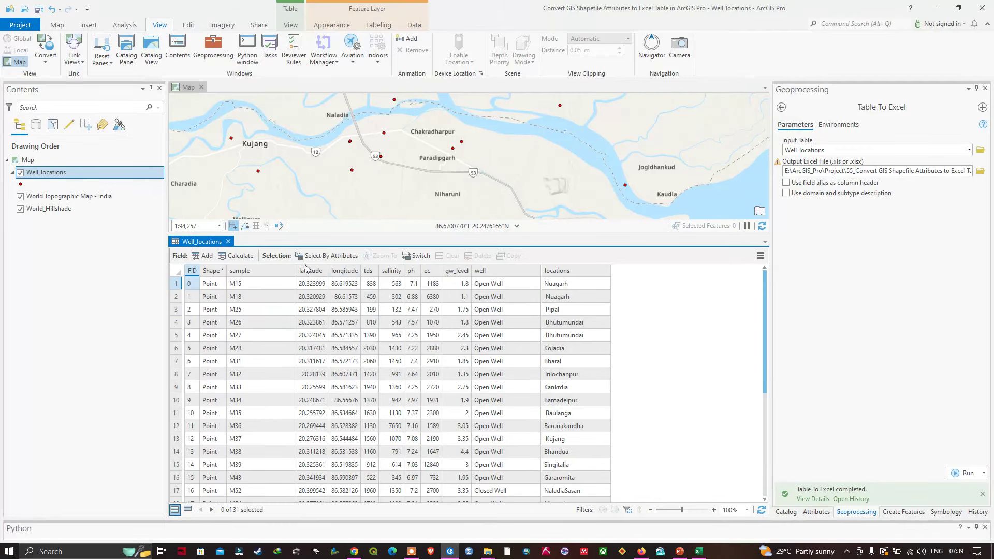
pyautogui.click(698, 551)
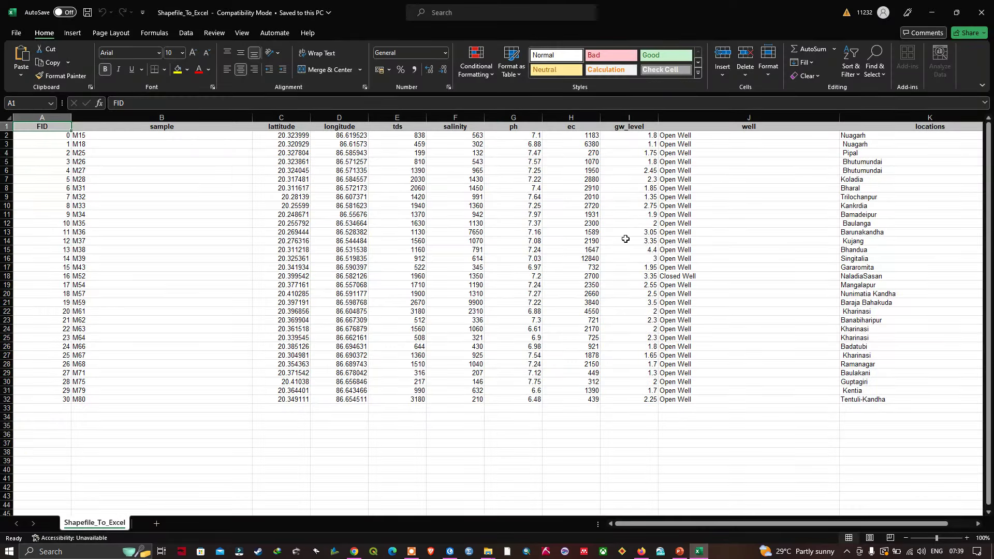
pyautogui.click(451, 550)
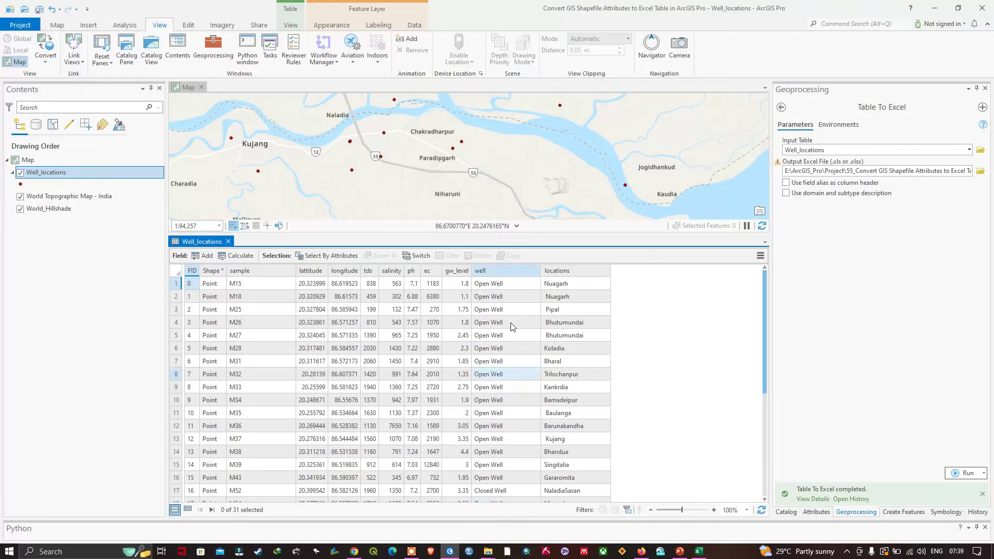